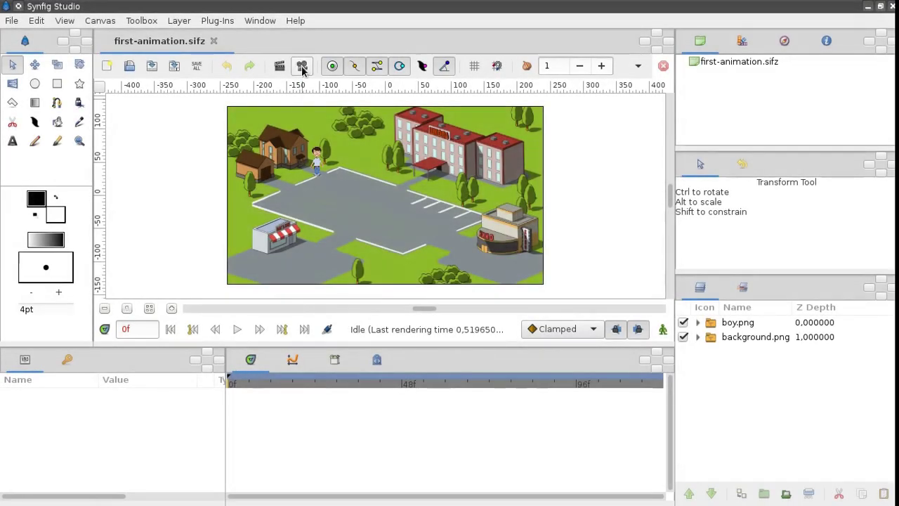
Step: Generate a preview of the city animation, move it aside, and play it
{"action": "left_click", "coordinate": [302, 66]}
{"action": "left_click", "coordinate": [505, 333]}
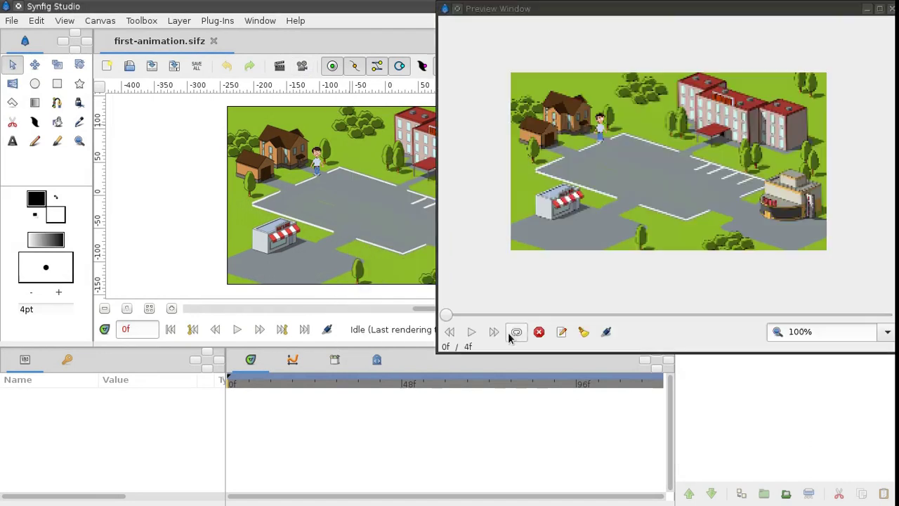
{"action": "left_click_drag", "start_coordinate": [551, 12], "coordinate": [277, 67]}
{"action": "left_click", "coordinate": [197, 388]}
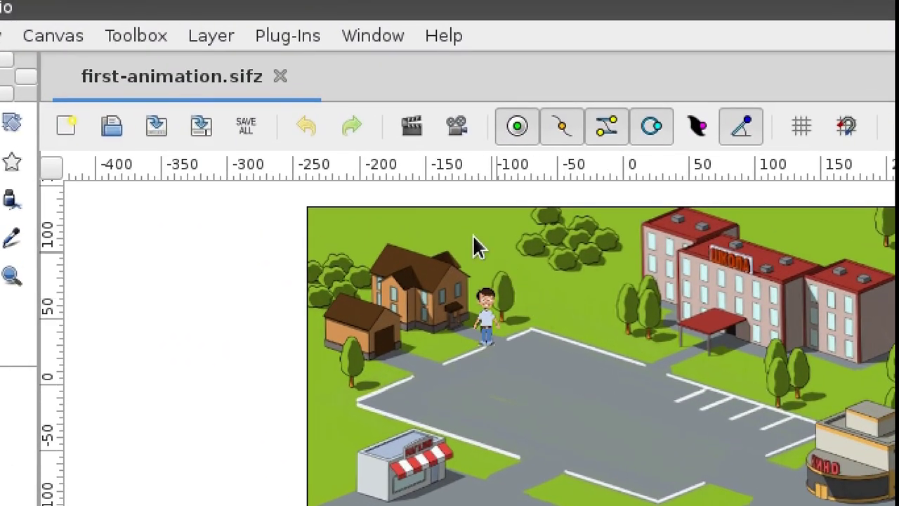
Step: In Render Settings, change the output filename from first-animation.png to first-animation.avi
{"action": "left_click", "coordinate": [413, 131]}
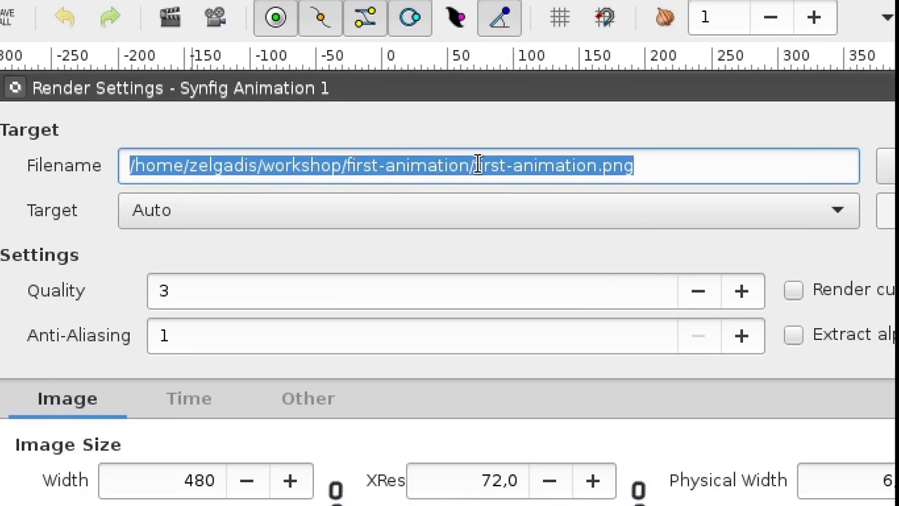
{"action": "left_click_drag", "start_coordinate": [477, 165], "coordinate": [646, 165]}
{"action": "left_click", "coordinate": [652, 166]}
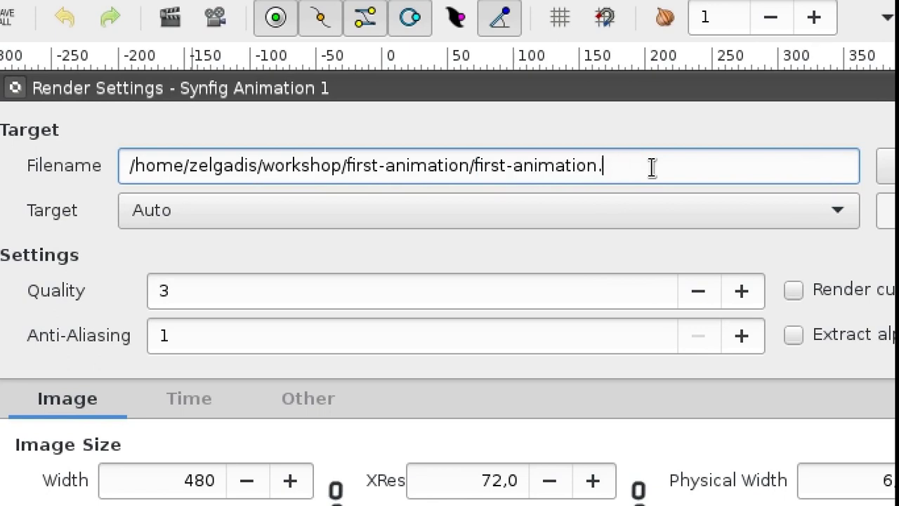
{"action": "type", "text": "avi"}
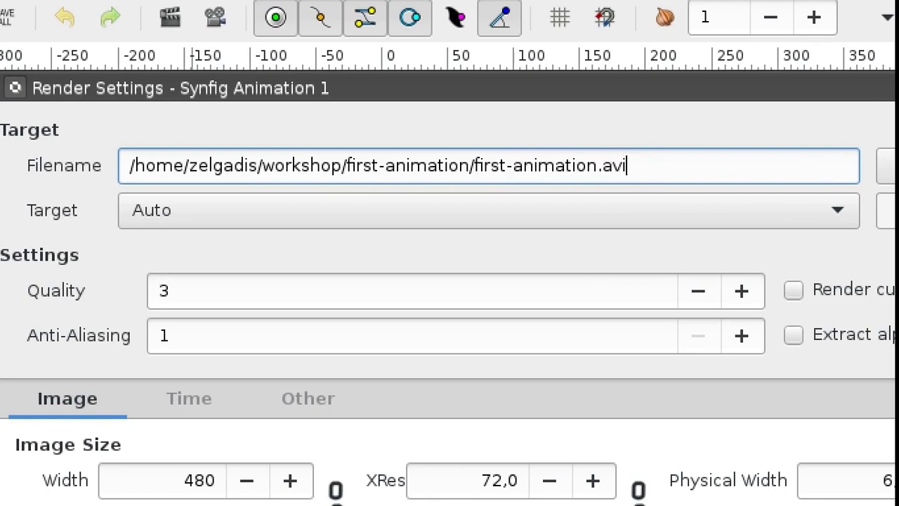
{"action": "left_click_drag", "start_coordinate": [476, 165], "coordinate": [648, 174]}
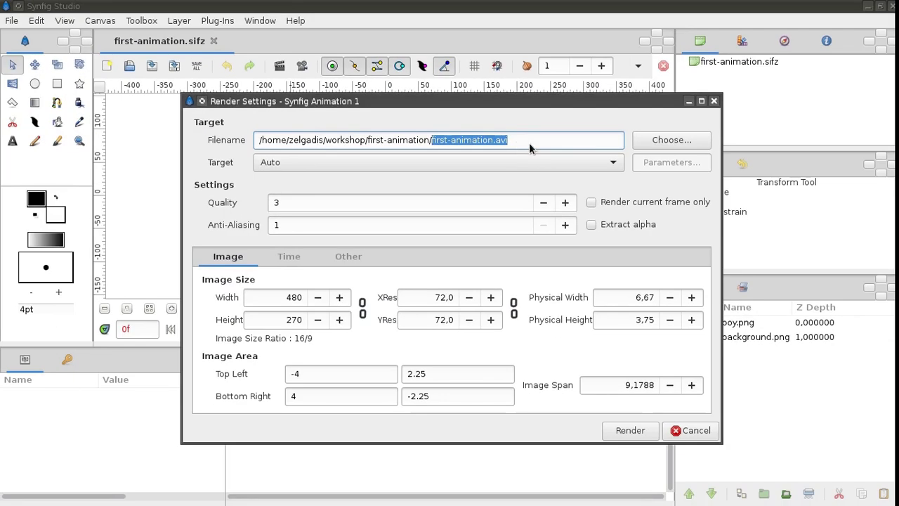
{"action": "left_click", "coordinate": [664, 140]}
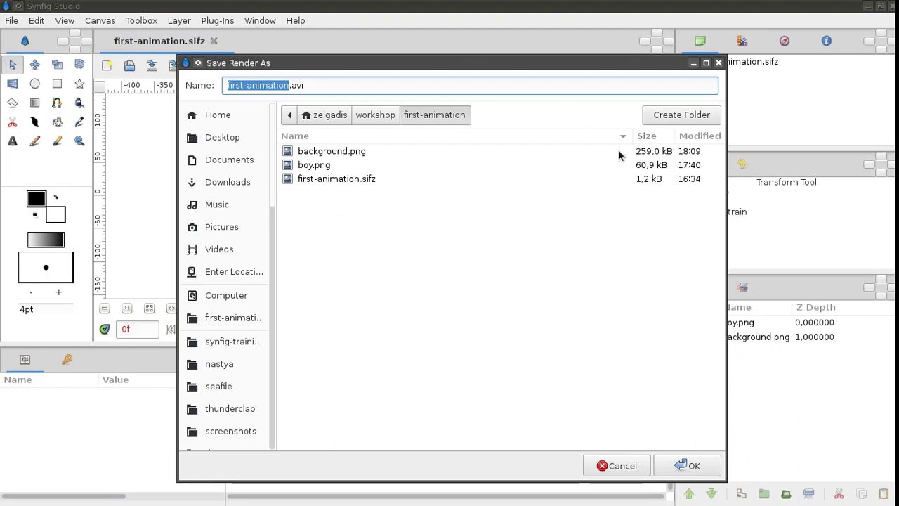
Step: Pick the workshop's render folder as the save location for first-animation.avi
{"action": "left_click", "coordinate": [380, 118]}
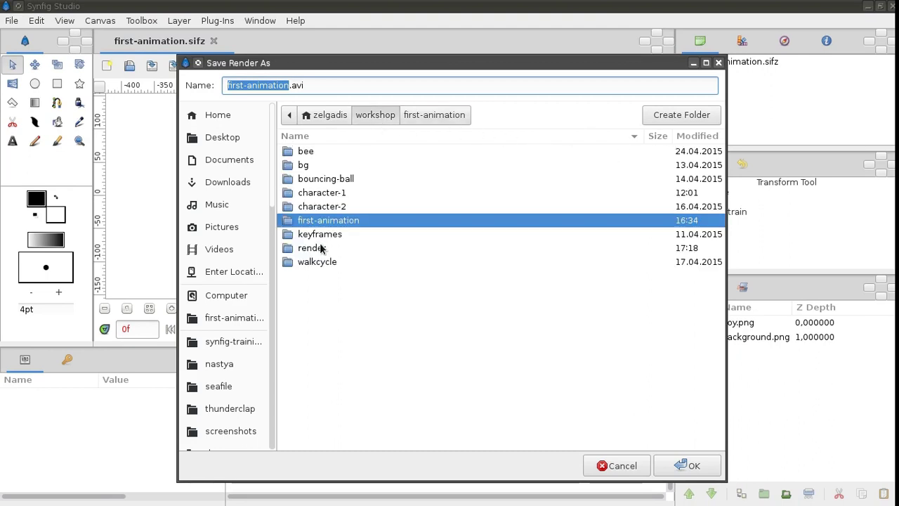
{"action": "left_click", "coordinate": [318, 247]}
{"action": "double_click", "coordinate": [318, 247]}
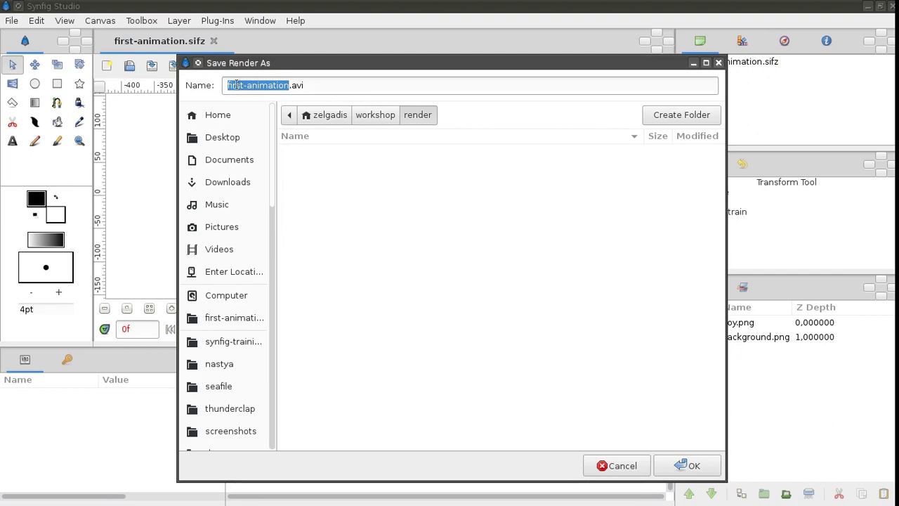
{"action": "left_click", "coordinate": [689, 466]}
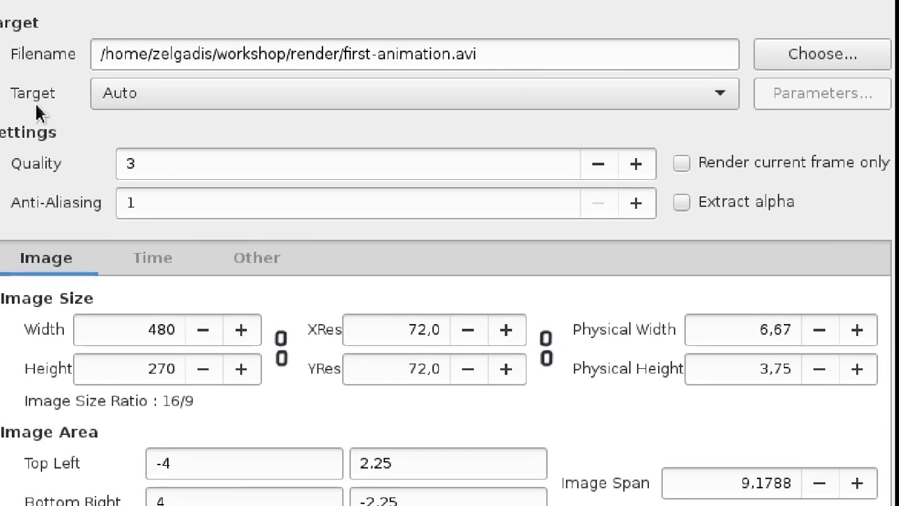
Step: Choose the ffmpeg target and confirm its H.264 LossLess codec, leaving parameters unchanged
{"action": "left_click", "coordinate": [153, 98]}
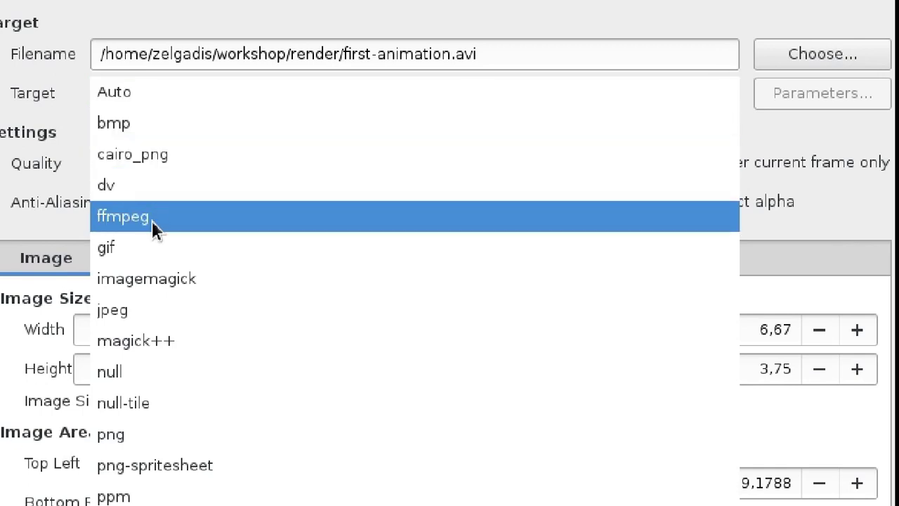
{"action": "left_click", "coordinate": [152, 221]}
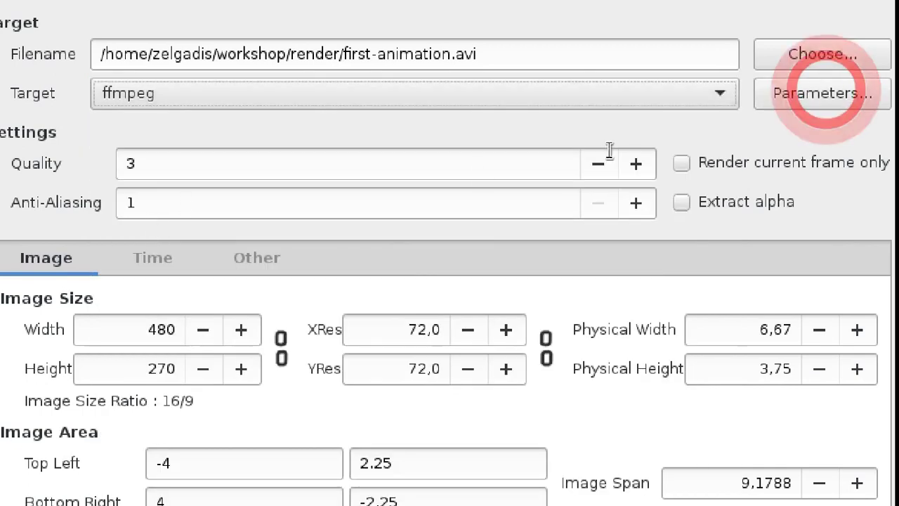
{"action": "left_click", "coordinate": [807, 106]}
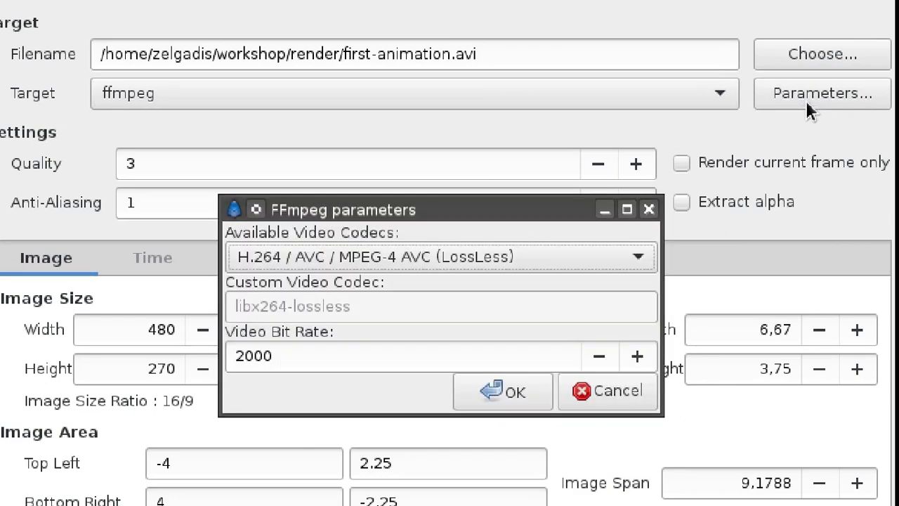
{"action": "left_click", "coordinate": [604, 259]}
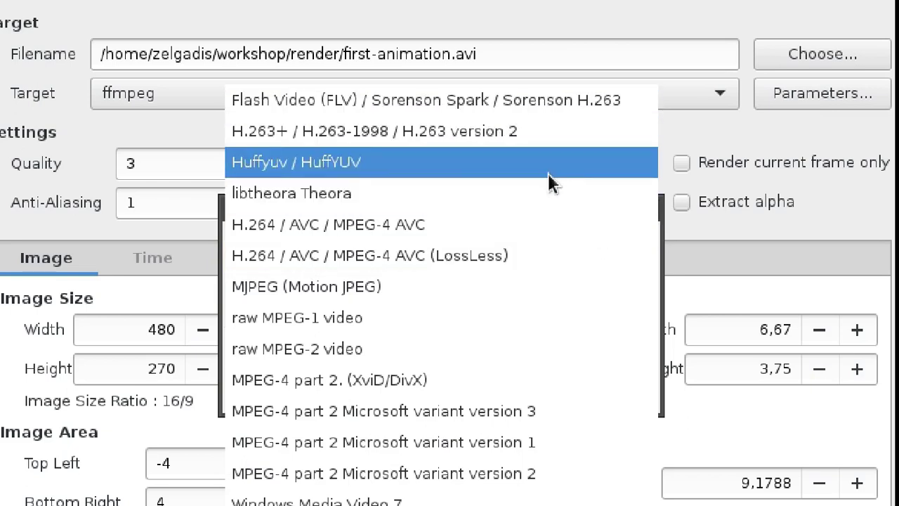
{"action": "left_click", "coordinate": [552, 256]}
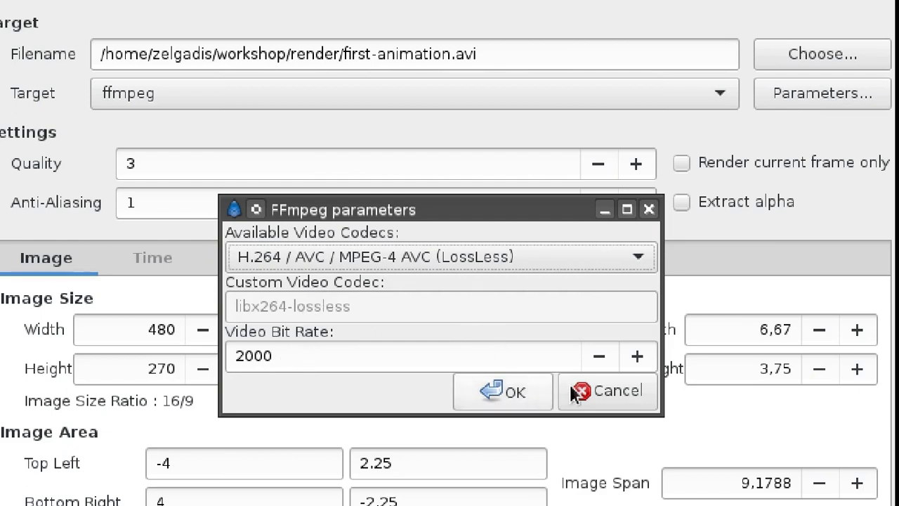
{"action": "left_click", "coordinate": [608, 391]}
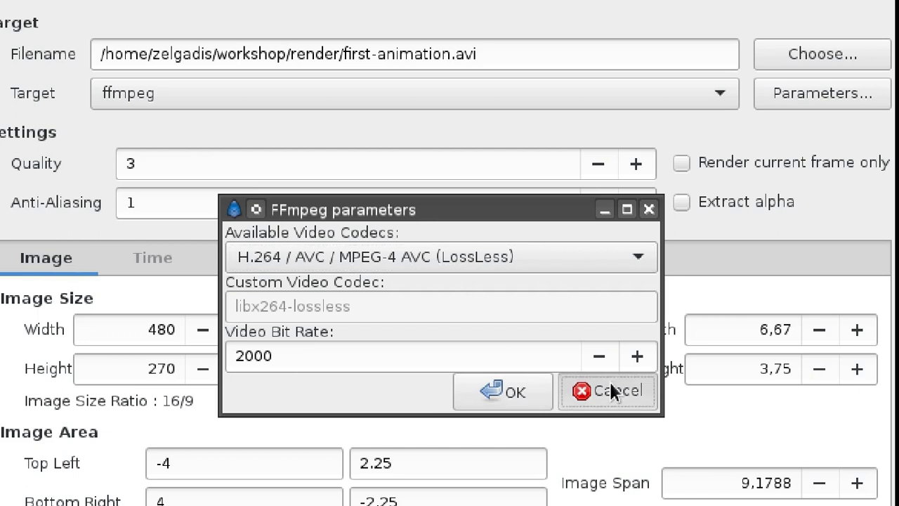
Step: Verify 480×270 size and 120f end time, then render first-animation.avi
{"action": "double_click", "coordinate": [144, 329]}
{"action": "left_click_drag", "start_coordinate": [146, 369], "coordinate": [181, 369]}
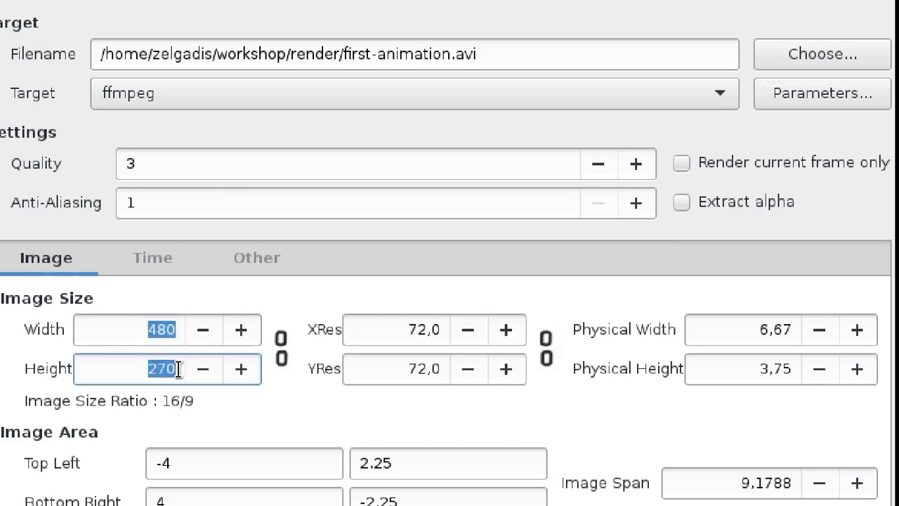
{"action": "left_click", "coordinate": [147, 260]}
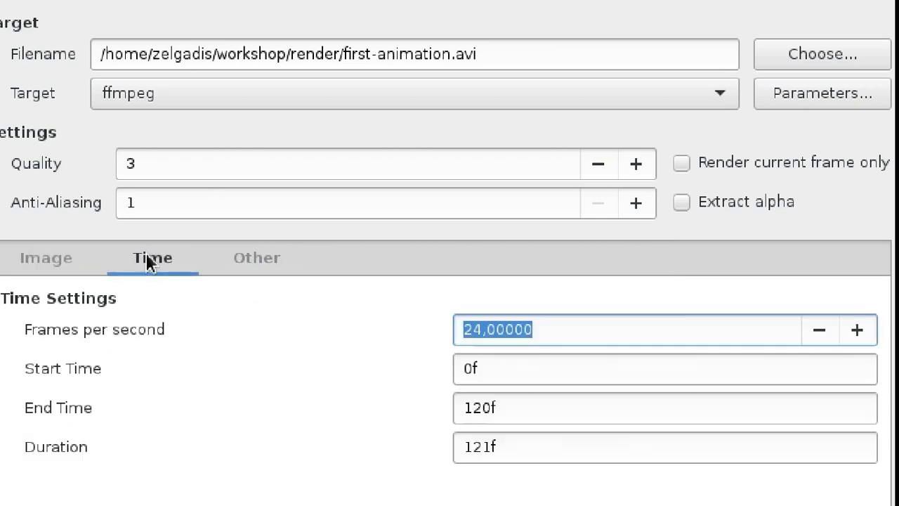
{"action": "double_click", "coordinate": [499, 409]}
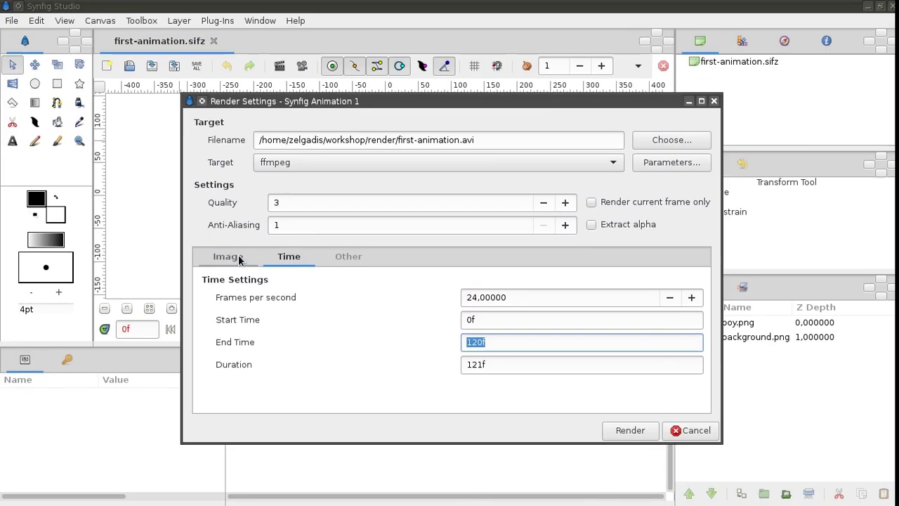
{"action": "left_click", "coordinate": [63, 257]}
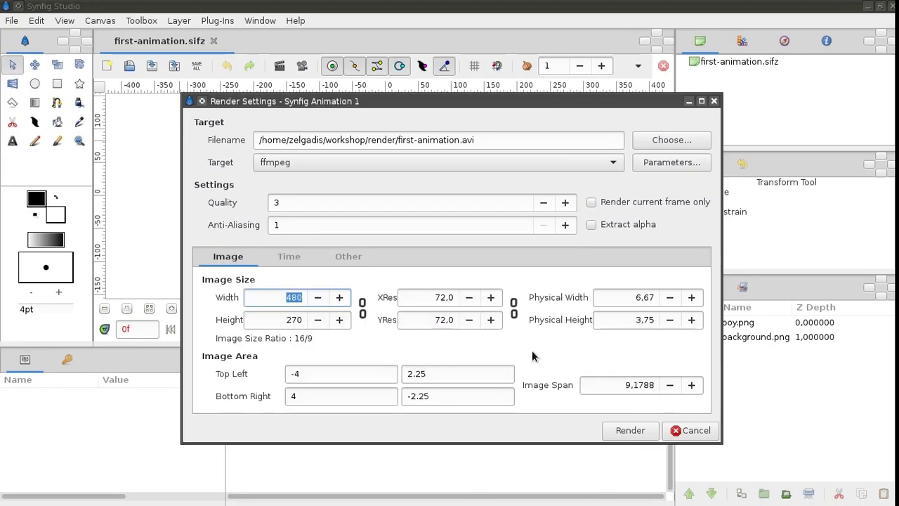
{"action": "left_click", "coordinate": [629, 429]}
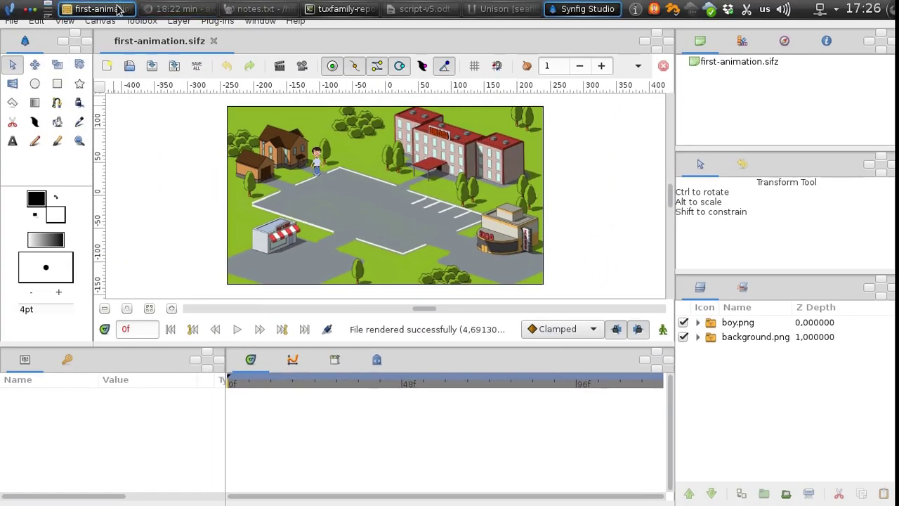
Step: In Dolphin, browse to workshop/render and play first-animation.avi in SMPlayer
{"action": "left_click", "coordinate": [118, 9]}
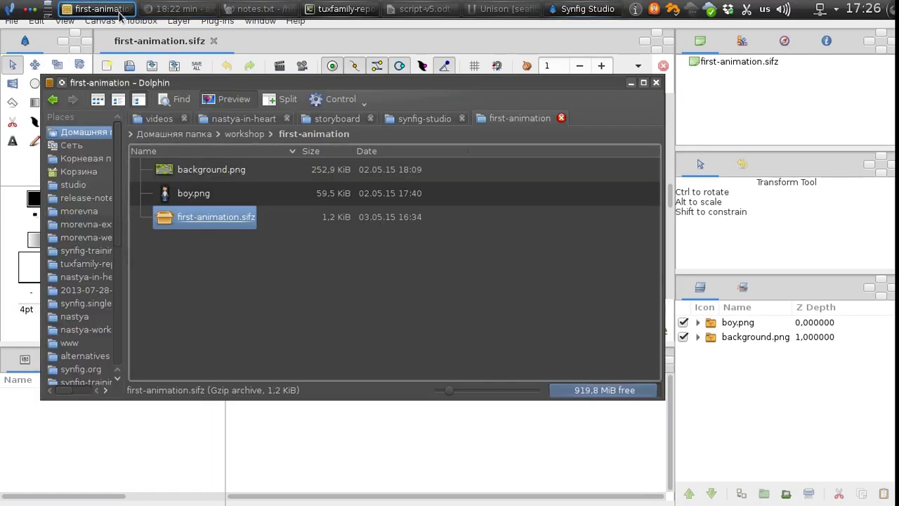
{"action": "left_click", "coordinate": [248, 133]}
{"action": "left_click", "coordinate": [203, 342]}
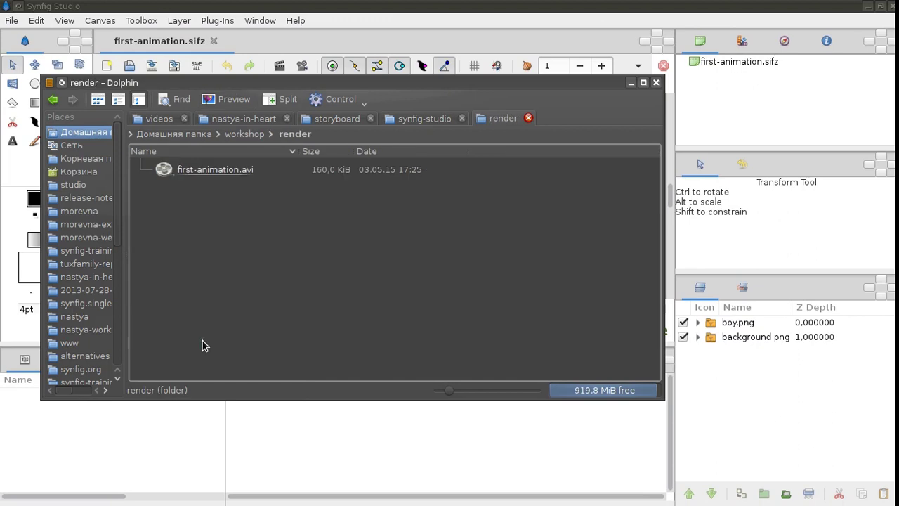
{"action": "left_click", "coordinate": [216, 179]}
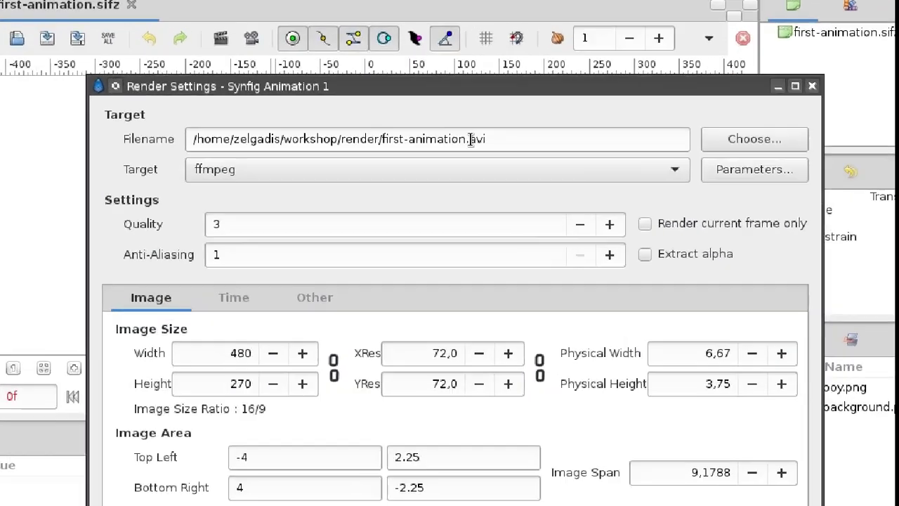
Step: Rename the output to first-animation.gif, select the magick++ target, and render
{"action": "double_click", "coordinate": [467, 140]}
{"action": "type", "text": "gif"}
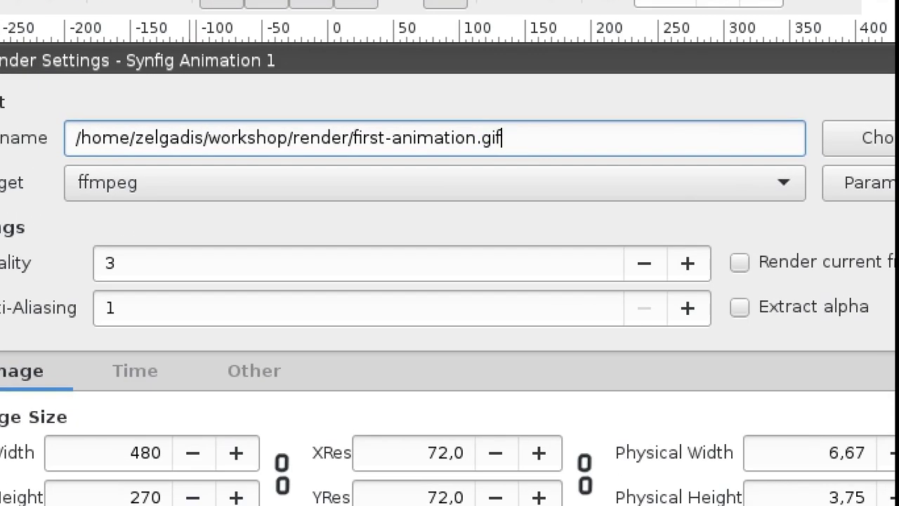
{"action": "left_click", "coordinate": [266, 185]}
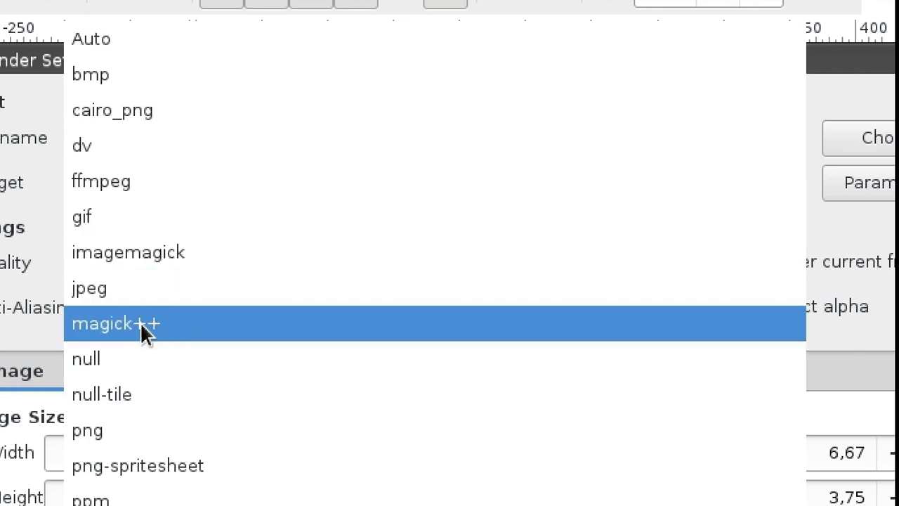
{"action": "left_click", "coordinate": [166, 331]}
{"action": "left_click", "coordinate": [653, 409]}
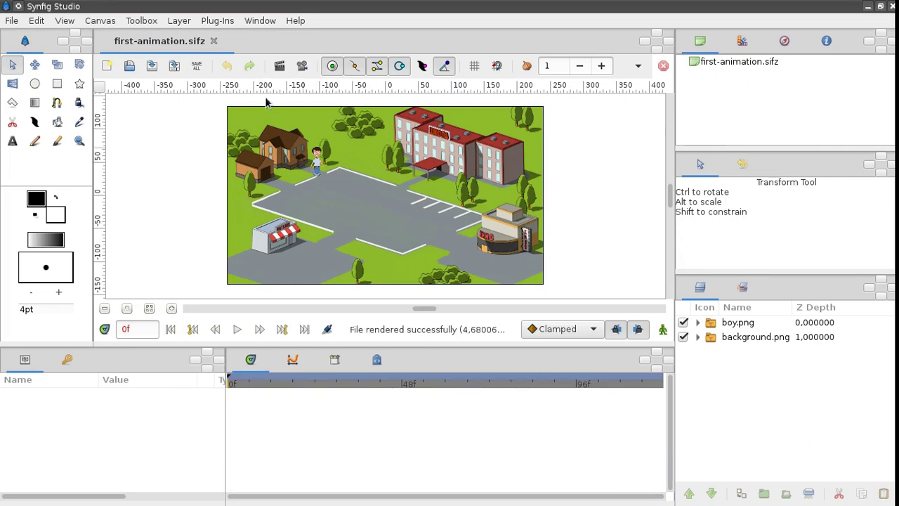
Step: Check first-animation.gif's details in the render folder, then move the timeline to frame 13
{"action": "left_click", "coordinate": [112, 7]}
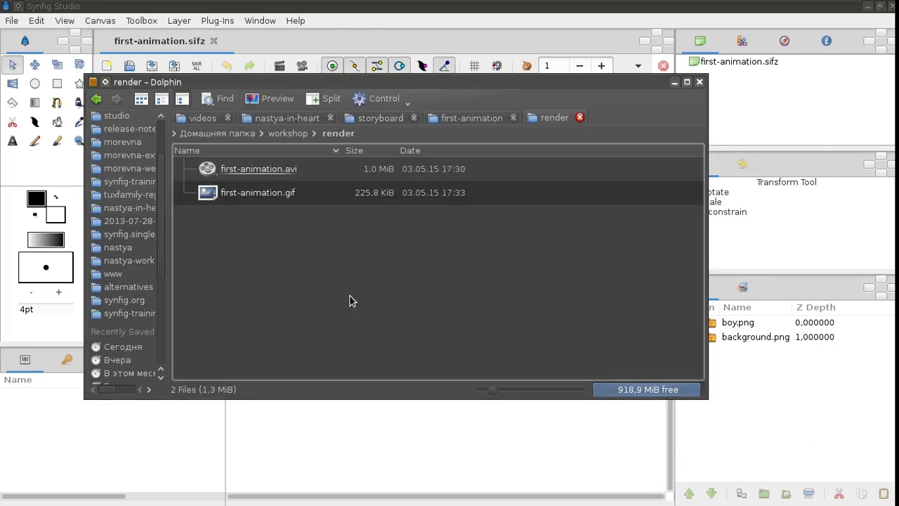
{"action": "left_click", "coordinate": [278, 199]}
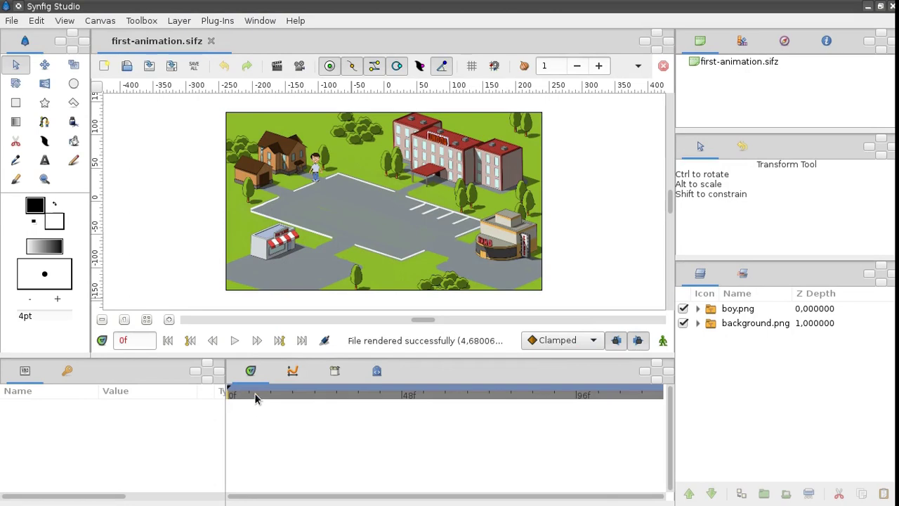
{"action": "left_click", "coordinate": [273, 397]}
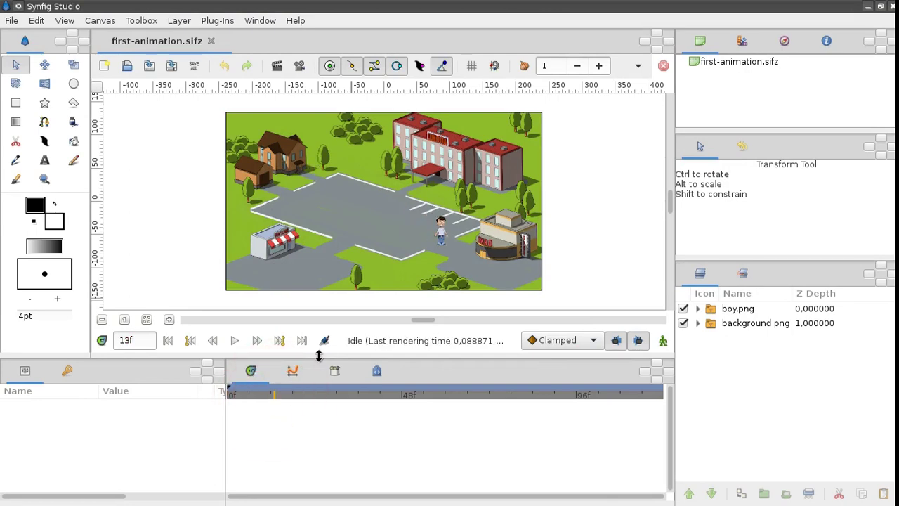
Step: Render only the current frame to first-animation.png using the Auto target
{"action": "left_click", "coordinate": [277, 65]}
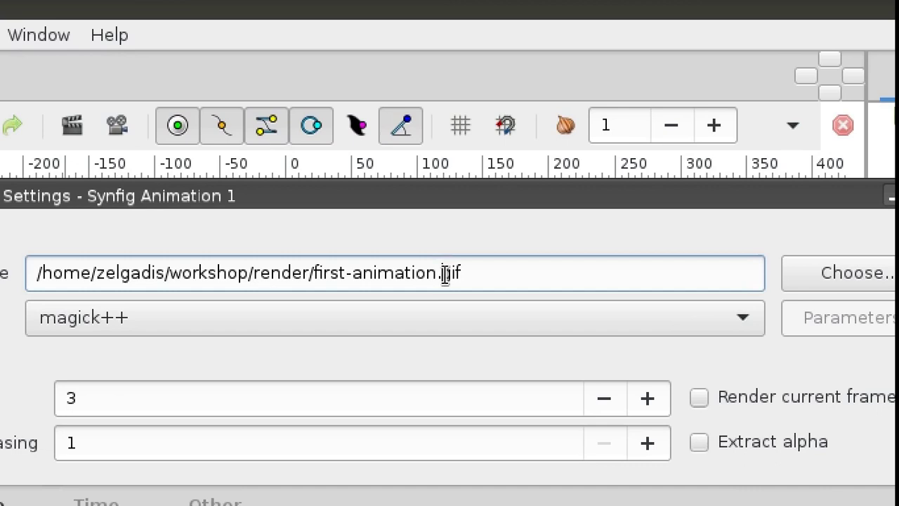
{"action": "double_click", "coordinate": [456, 240]}
{"action": "type", "text": "pn"}
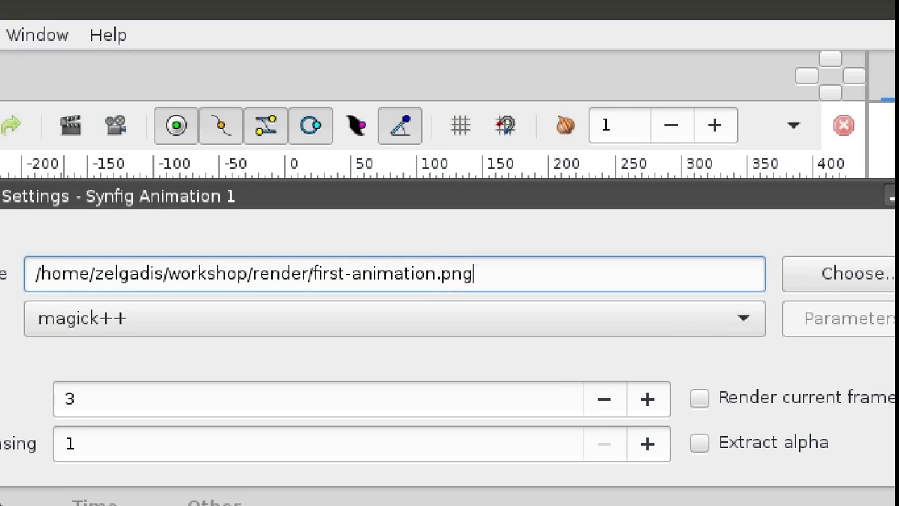
{"action": "left_click", "coordinate": [333, 326]}
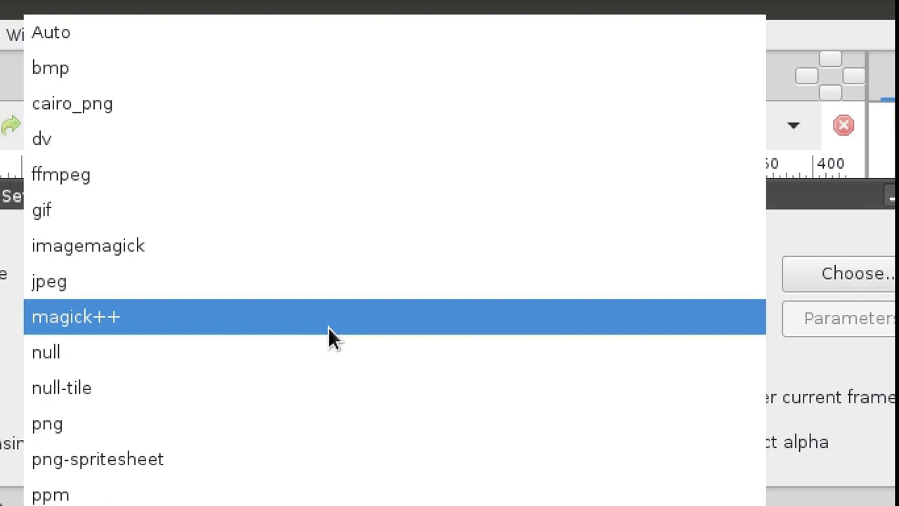
{"action": "left_click", "coordinate": [73, 43]}
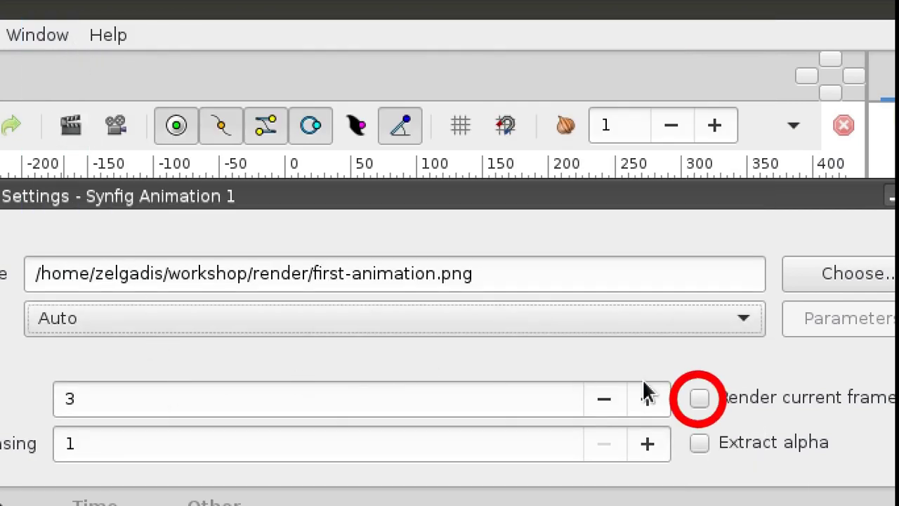
{"action": "left_click", "coordinate": [698, 411]}
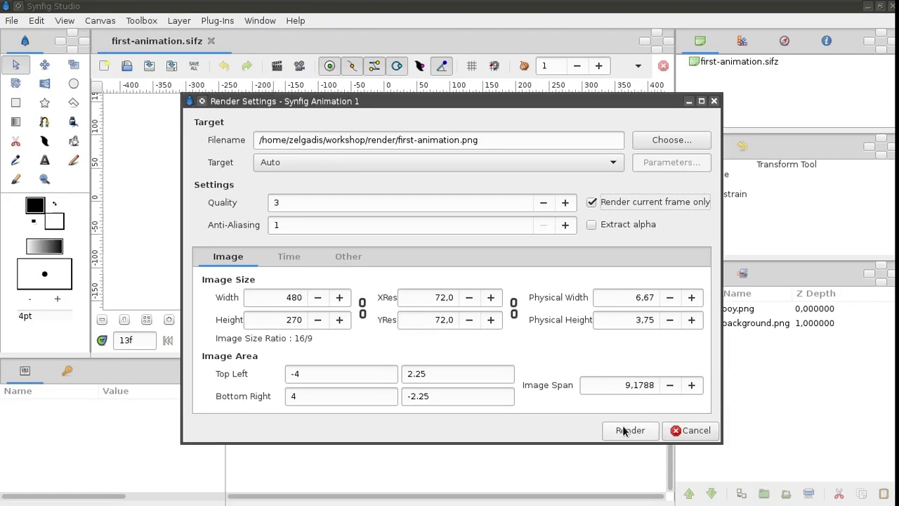
{"action": "left_click", "coordinate": [625, 430]}
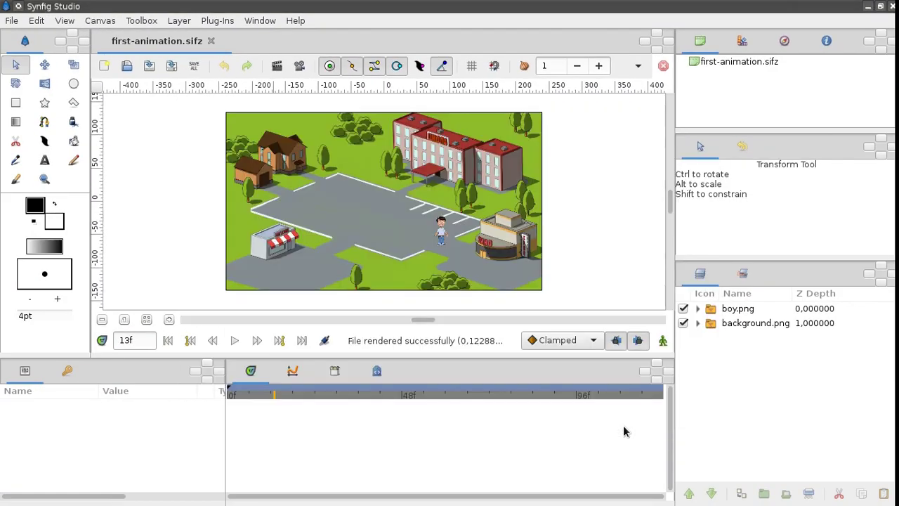
Step: View first-animation.png from the render folder in the image viewer, then close it
{"action": "left_click", "coordinate": [67, 8]}
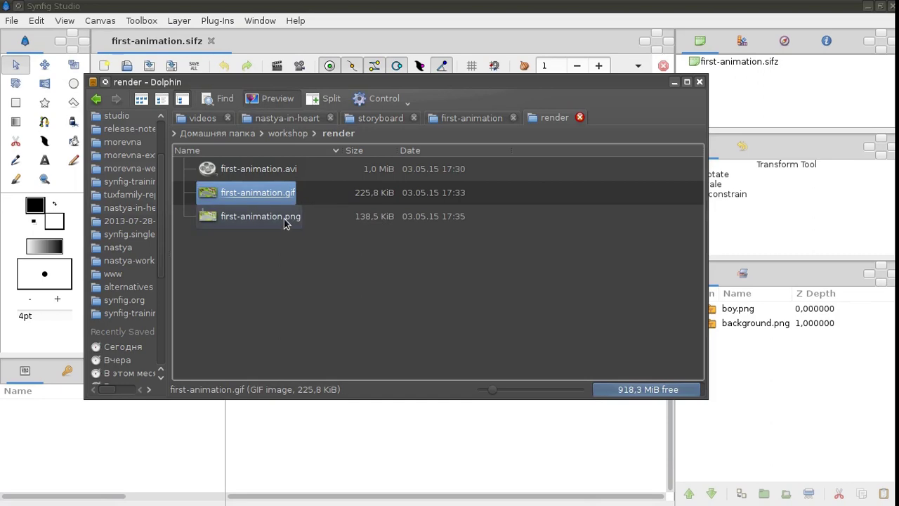
{"action": "double_click", "coordinate": [285, 223]}
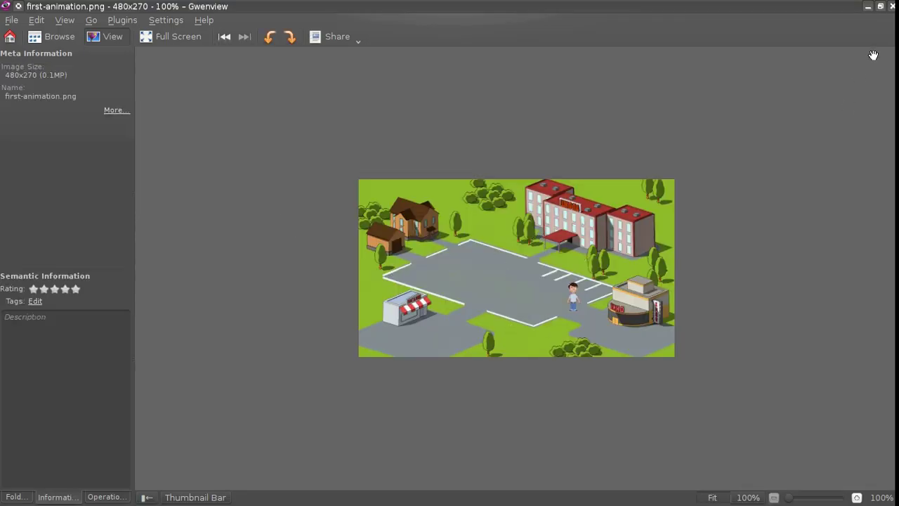
{"action": "left_click", "coordinate": [892, 7]}
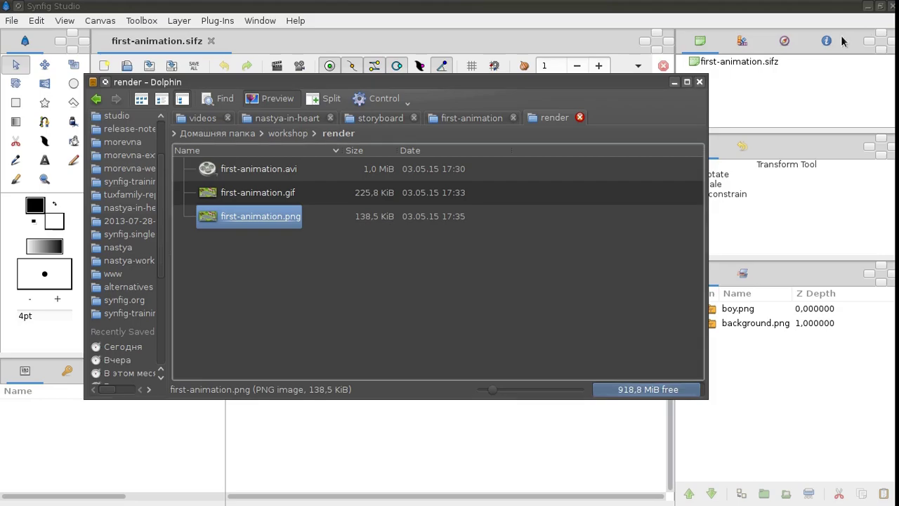
Step: Bring Synfig Studio back in front of Dolphin
{"action": "left_click", "coordinate": [454, 7]}
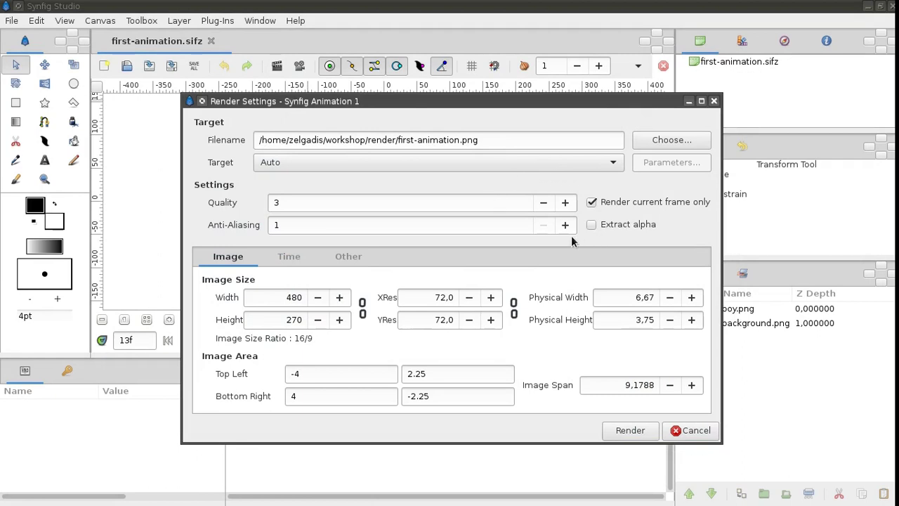
Step: Switch off 'Render current frame only' and render all frames to first-animation.png
{"action": "left_click", "coordinate": [591, 203]}
{"action": "left_click", "coordinate": [633, 431]}
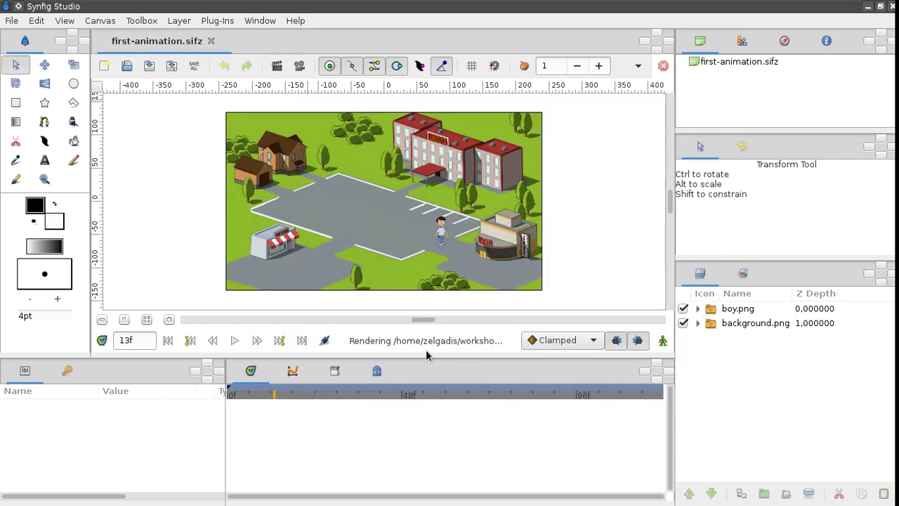